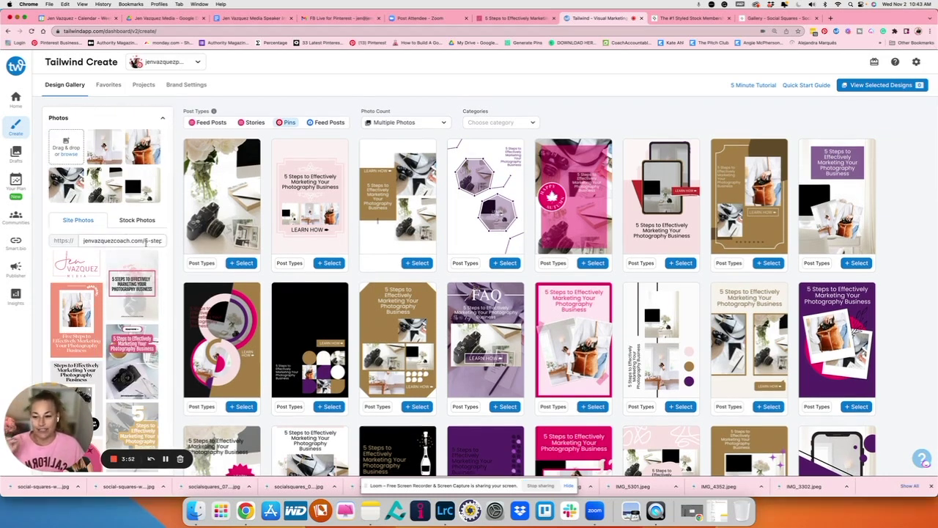
Expand the text settings for the designs and check the title text
scroll(147, 245, down, 5)
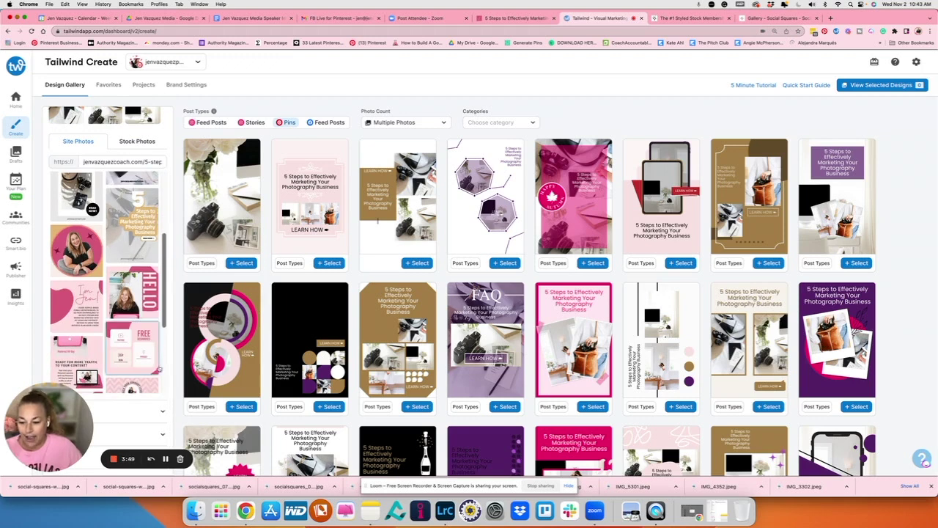
click(162, 411)
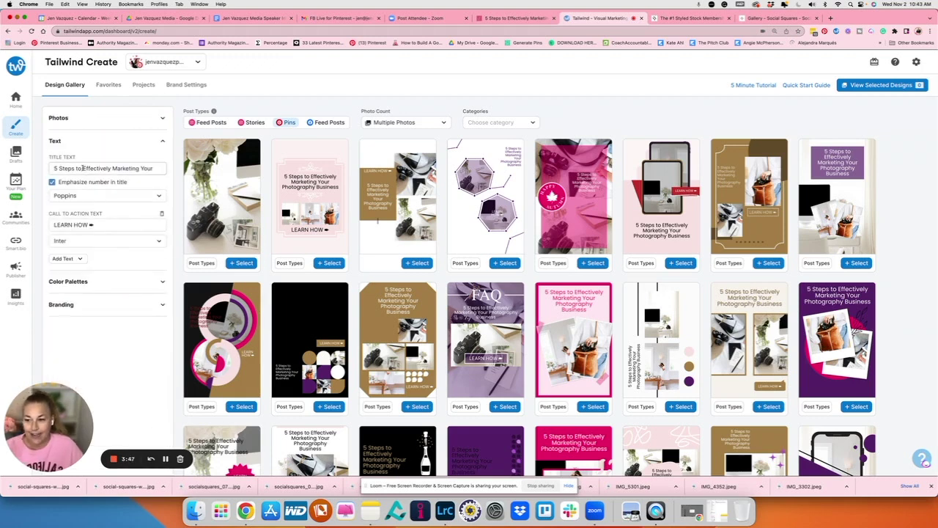
click(146, 168)
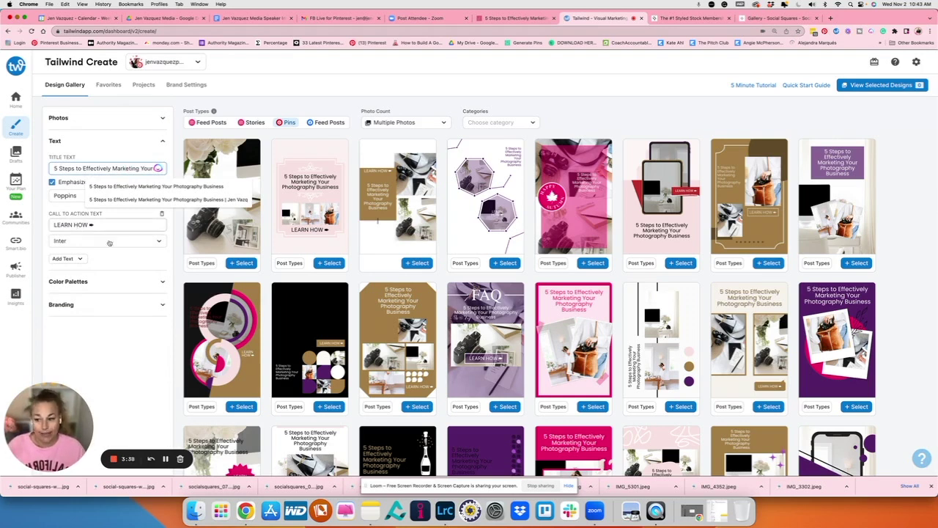
Filter the pin design gallery to One Photo layouts in the CTA style category
click(426, 127)
click(427, 127)
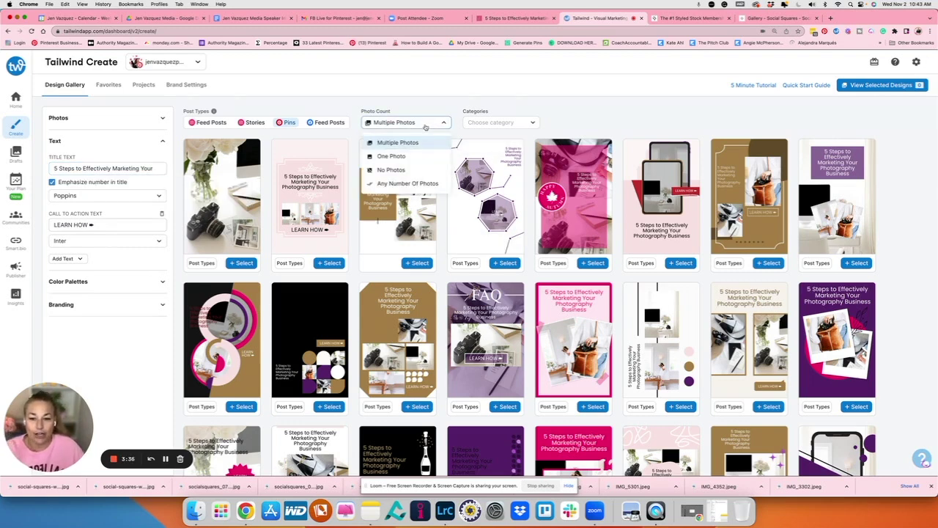
click(430, 154)
click(501, 126)
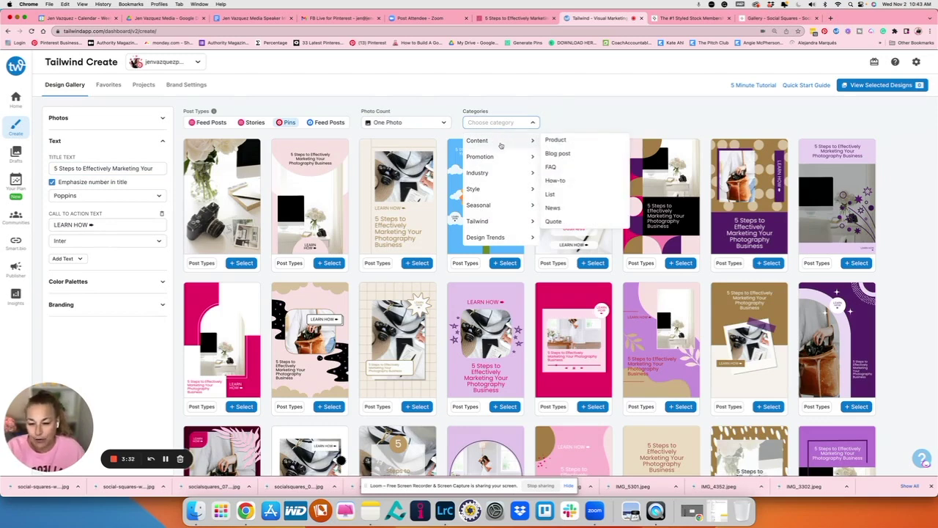
mouse_move(502, 190)
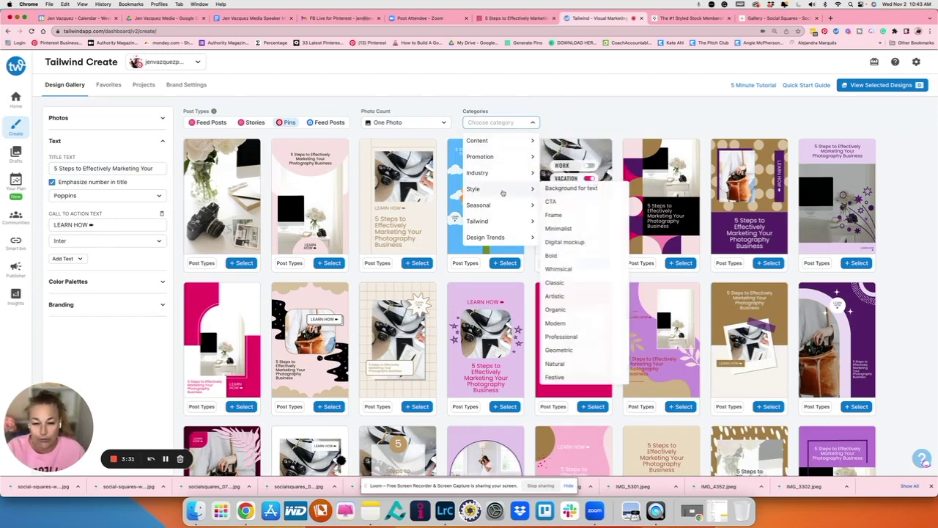
click(556, 202)
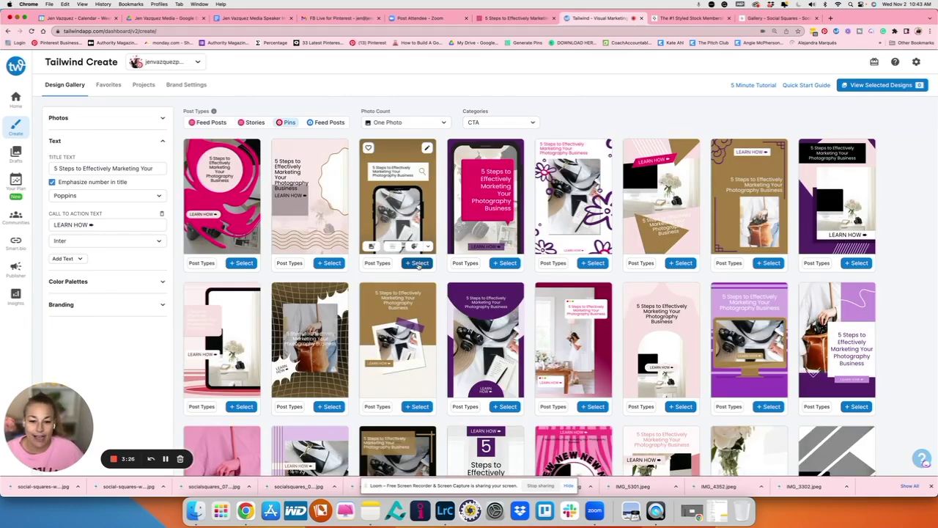
Select three pin designs: the tan phone mockup with search bar, the purple design with black title box, and the magenta-edged design with the white-dress photo
click(420, 263)
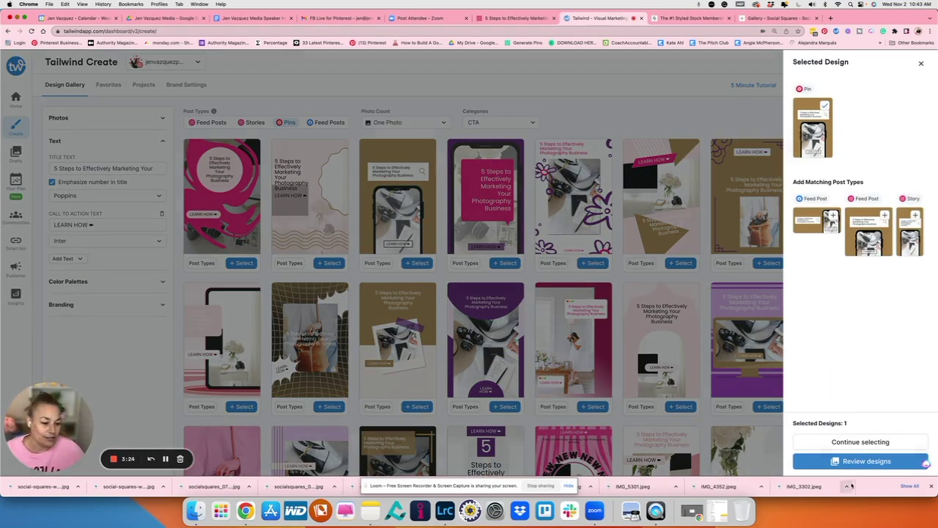
click(861, 442)
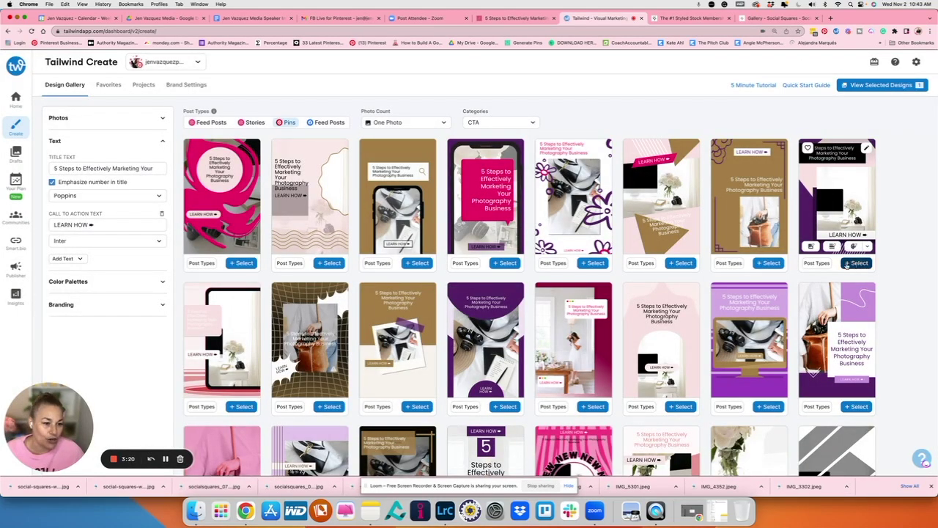
click(856, 262)
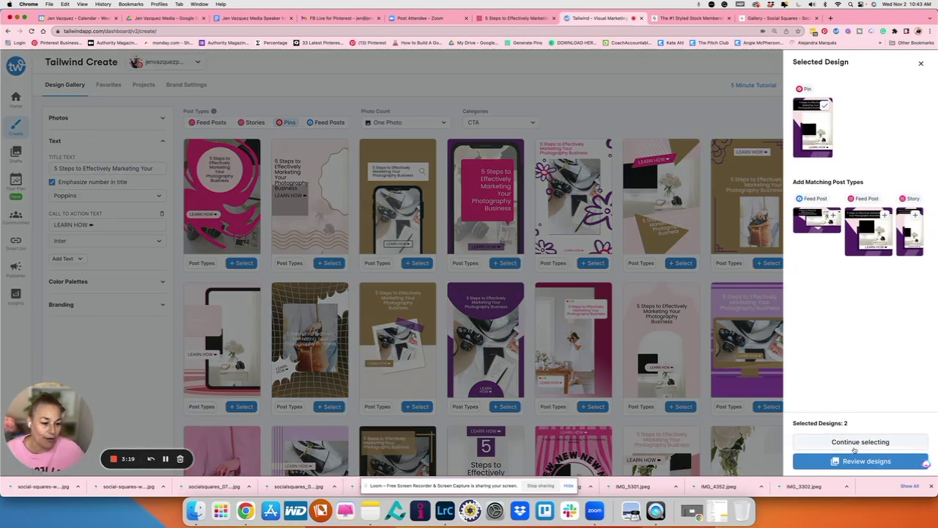
click(861, 442)
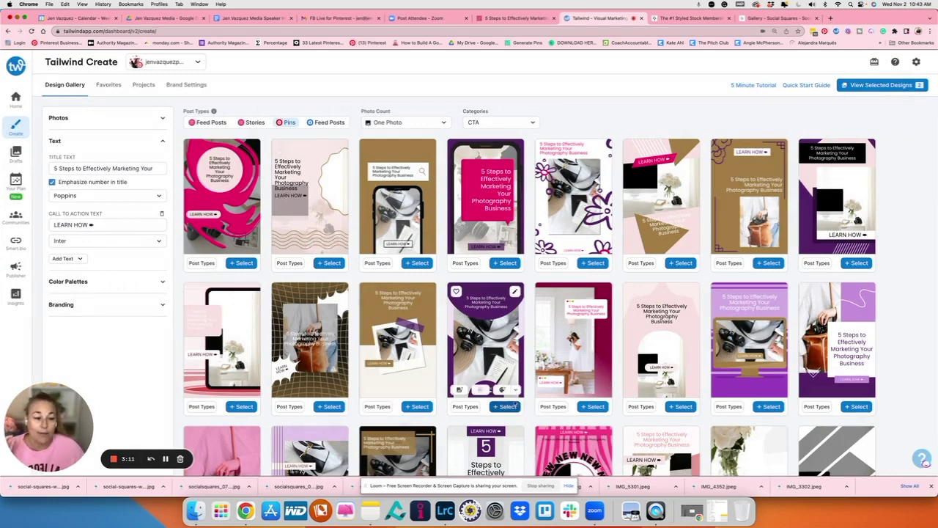
click(591, 407)
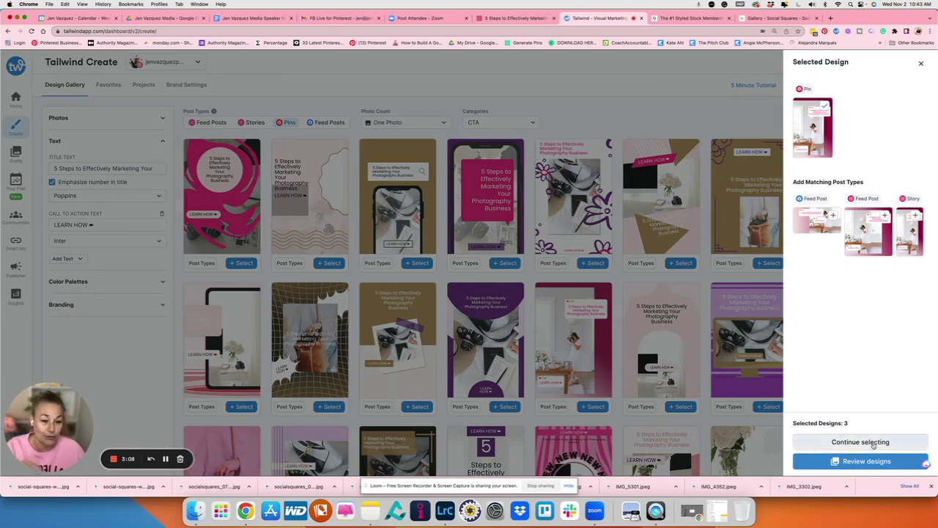
click(874, 443)
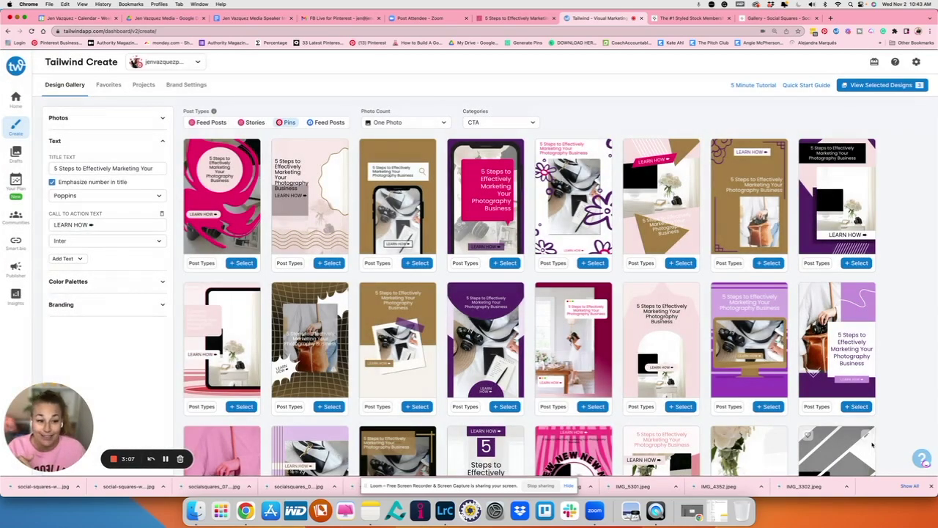
Review the selected designs and send them to scheduling under the media business's Pinterest account instead of the photography one
click(880, 85)
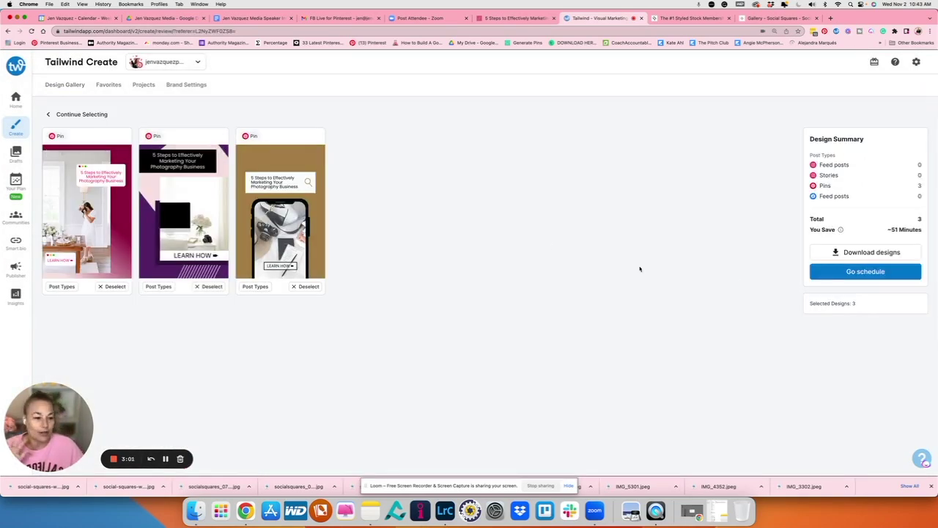
click(863, 272)
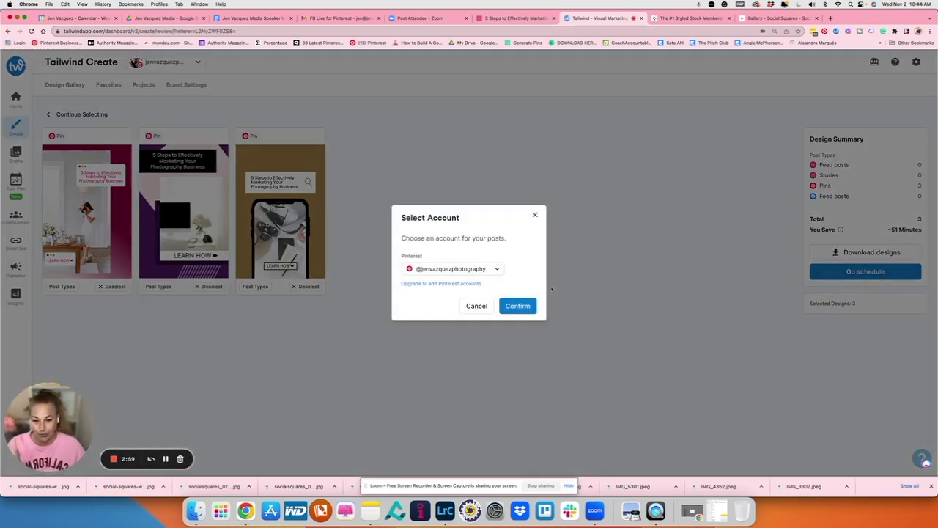
click(489, 269)
click(473, 303)
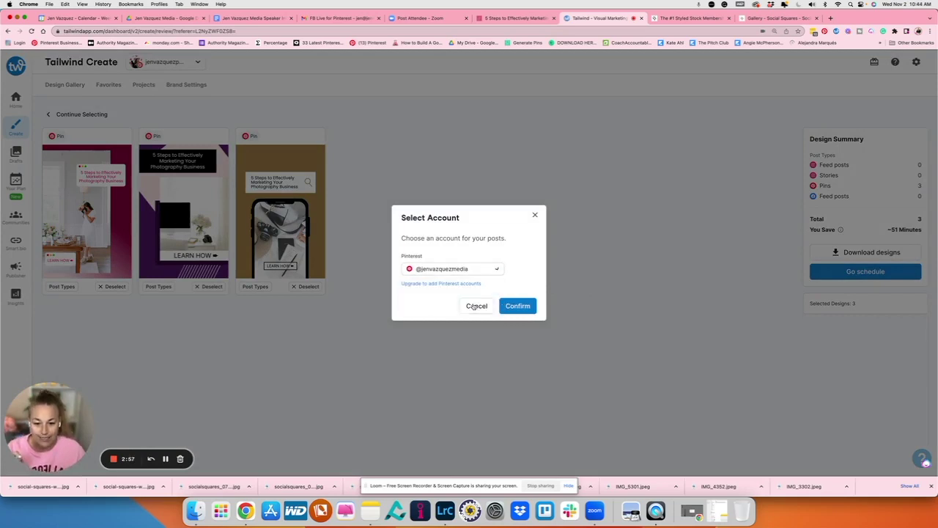
click(515, 308)
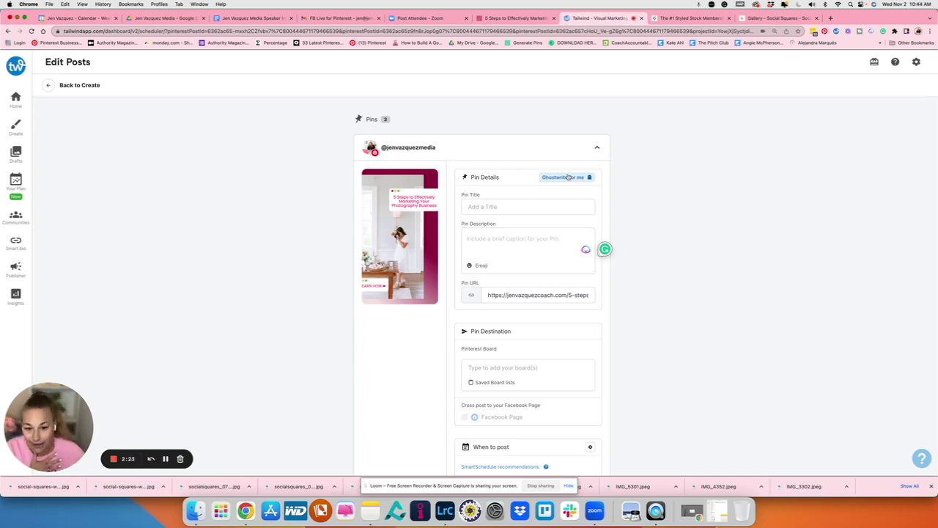
Start Ghostwriter for the first pin and set the posting subject to Informational content
click(568, 179)
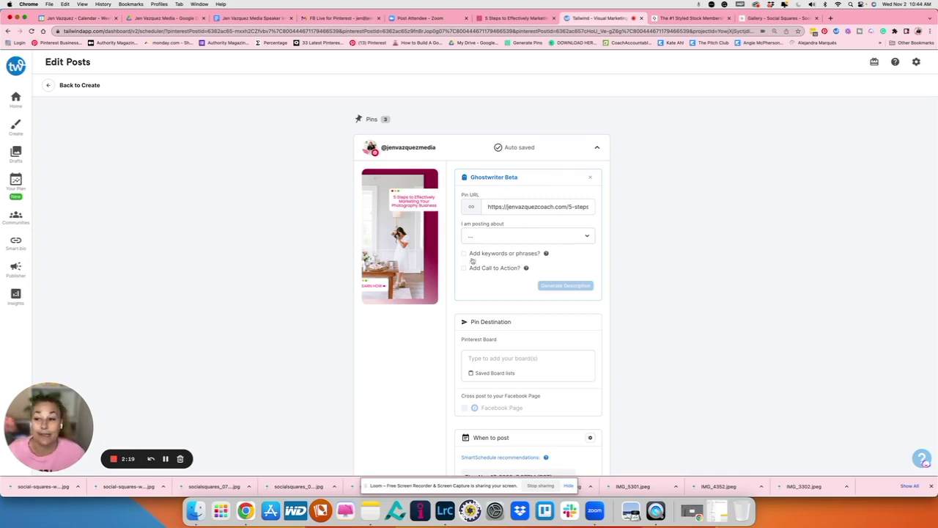
scroll(334, 275, down, 2)
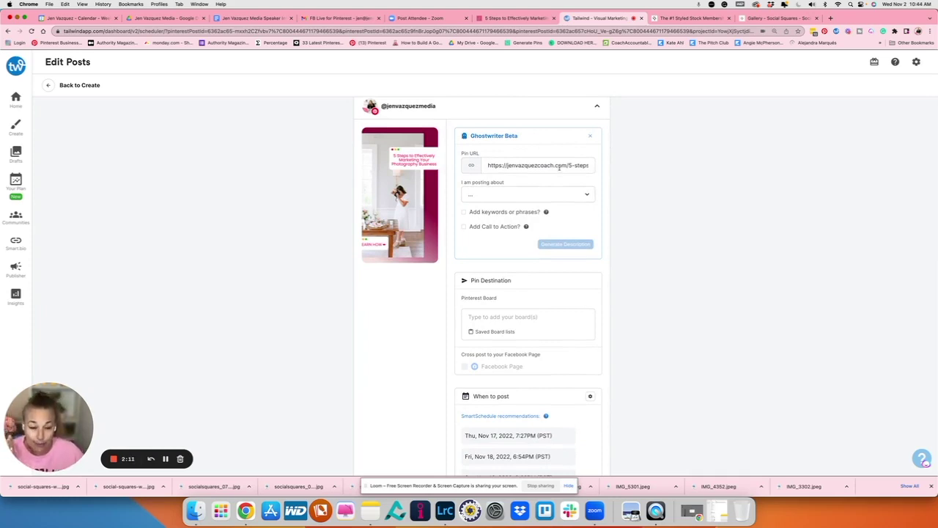
click(506, 195)
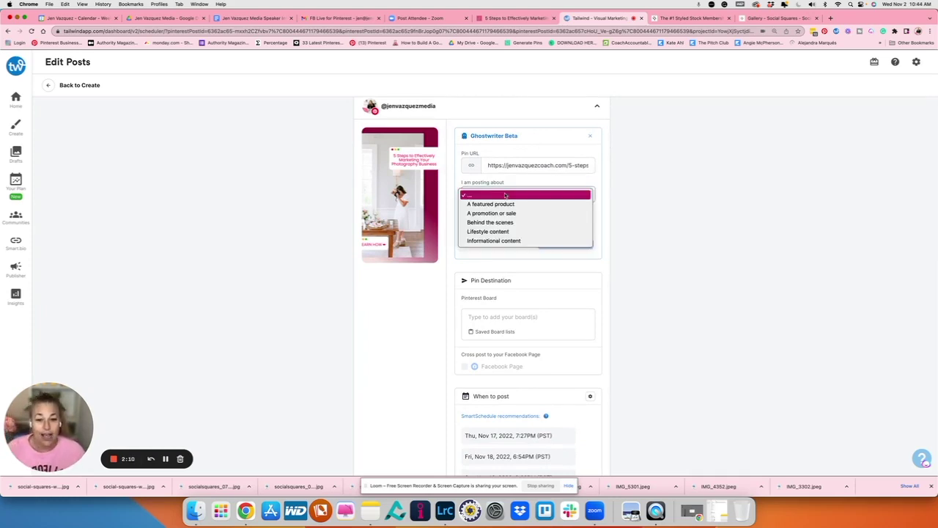
click(497, 241)
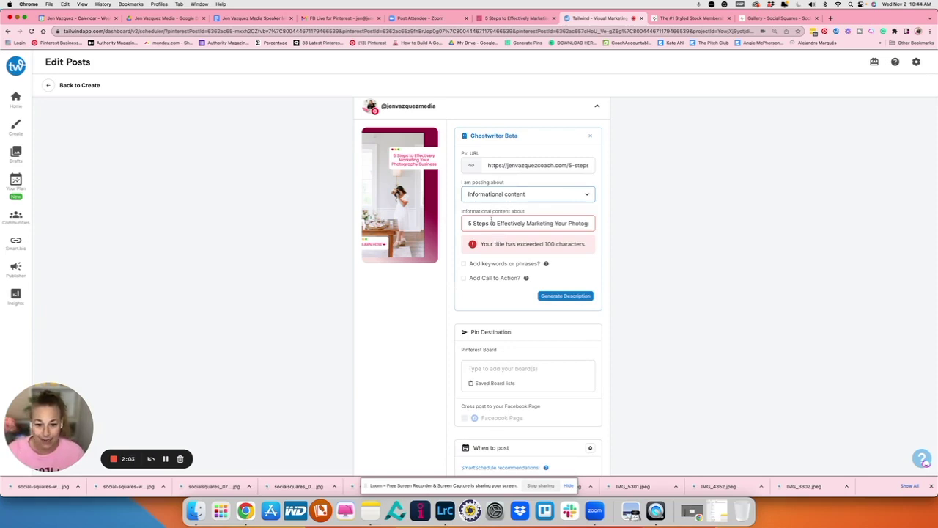
Shorten the informational content topic to "5 Steps to Effectively Marketing Your Photography Business"
drag(508, 223, 622, 224)
key(BackSpace)
key(BackSpace)
key(BackSpace)
key(BackSpace)
key(BackSpace)
key(BackSpace)
key(BackSpace)
key(BackSpace)
key(BackSpace)
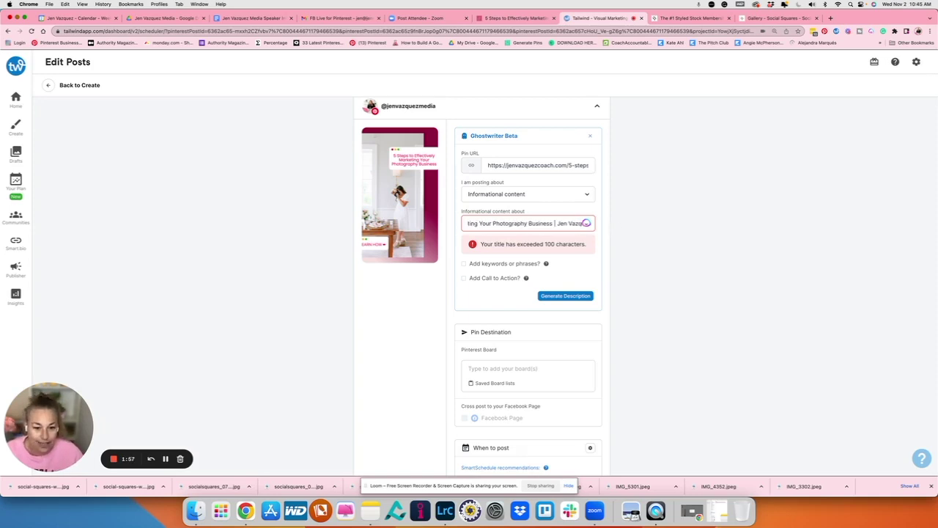
key(BackSpace)
key(BackSpace)
key(BackSpace)
key(BackSpace)
key(BackSpace)
key(BackSpace)
key(BackSpace)
key(BackSpace)
key(BackSpace)
key(BackSpace)
key(BackSpace)
key(BackSpace)
key(BackSpace)
key(BackSpace)
key(BackSpace)
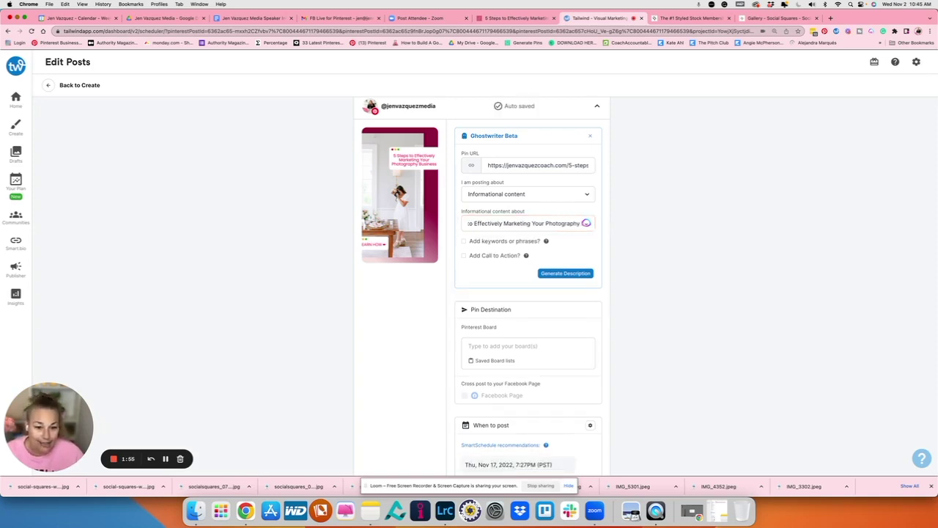
text(Business)
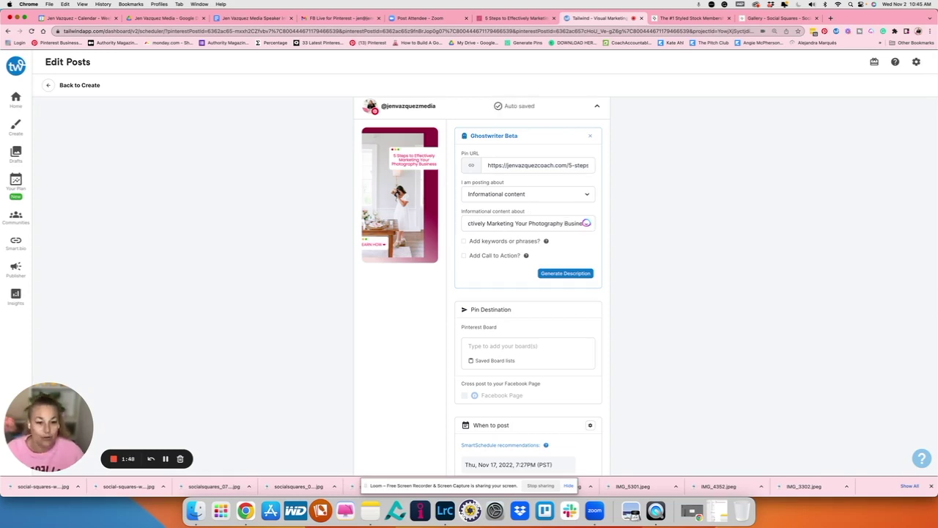
Enable keywords for the Ghostwriter description and add photography, wedding and marketing
click(463, 242)
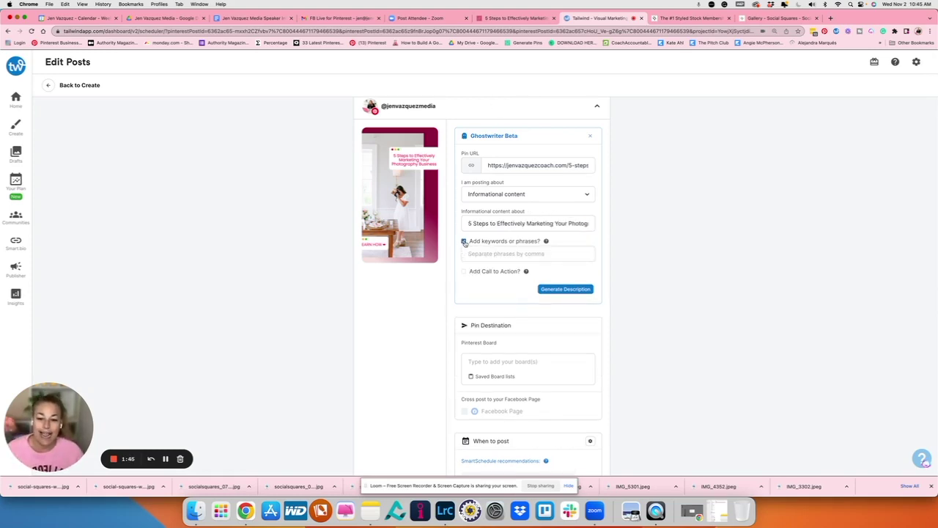
click(474, 253)
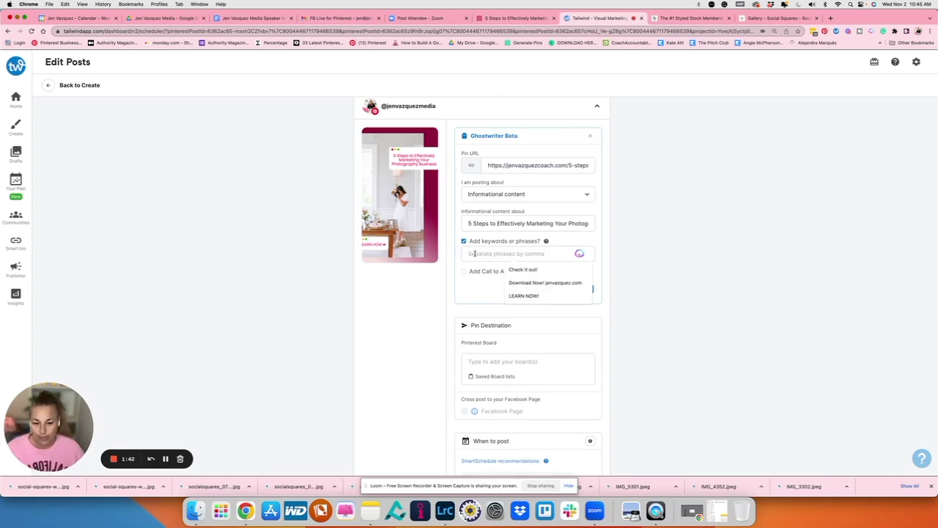
text(photography)
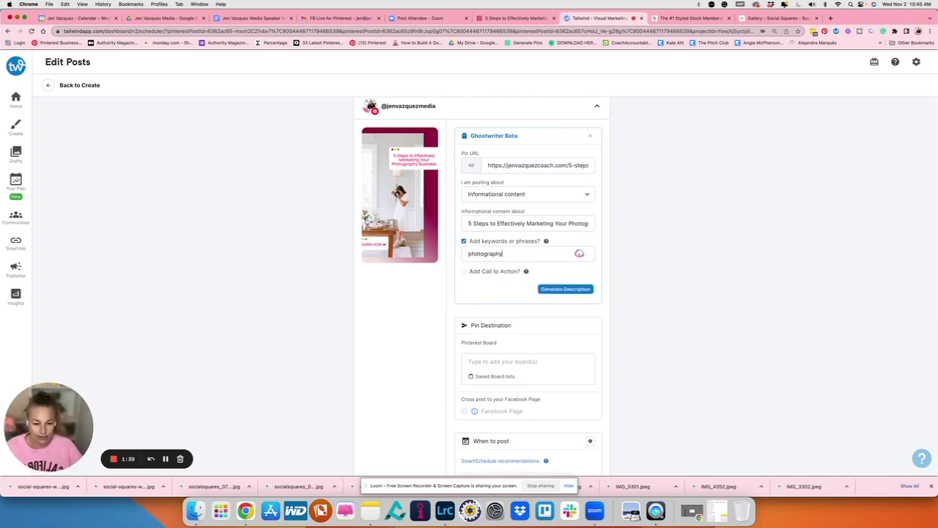
key(Return)
text(wedding)
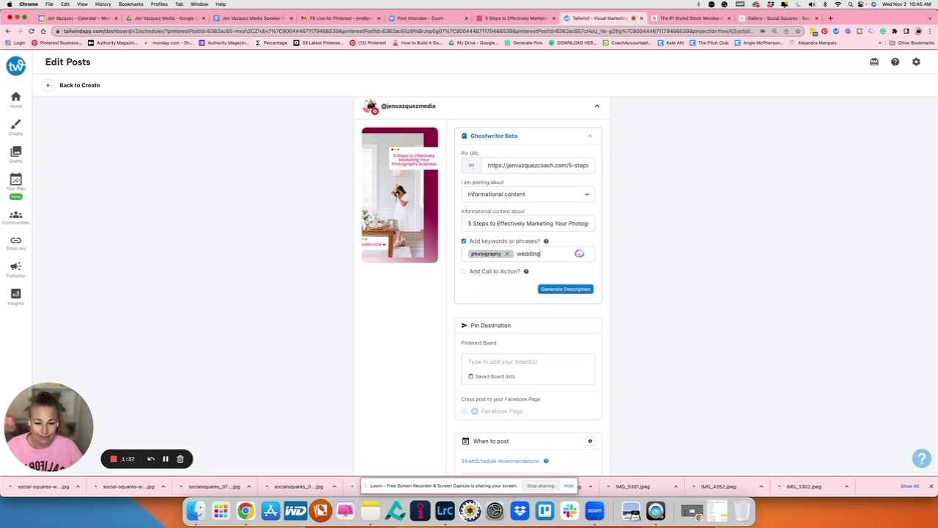
key(Return)
text(marketing)
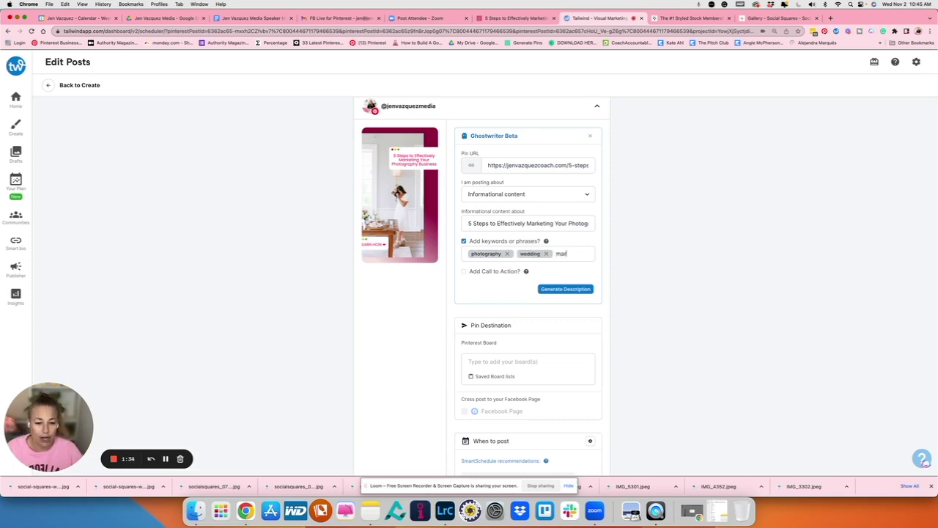
key(Return)
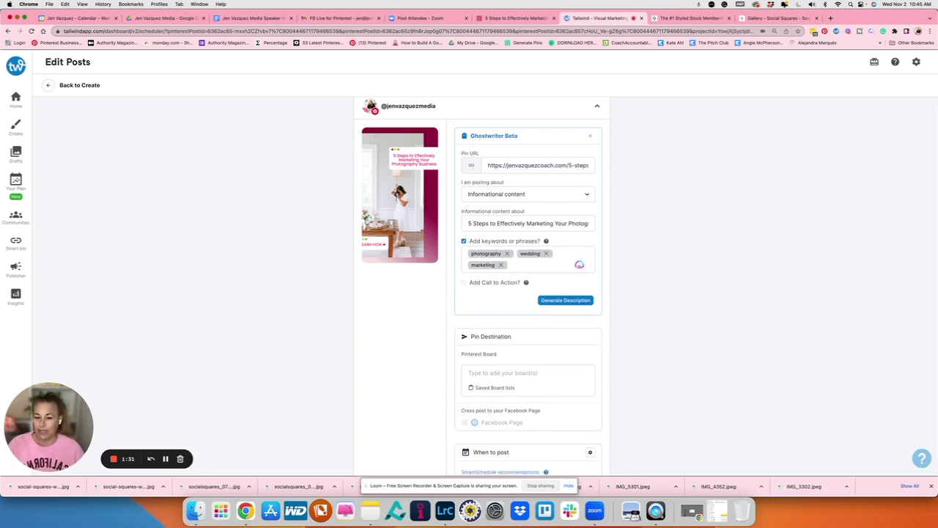
Enable the call to action with the text "Learn How Now" and generate the pin description
click(463, 283)
click(495, 296)
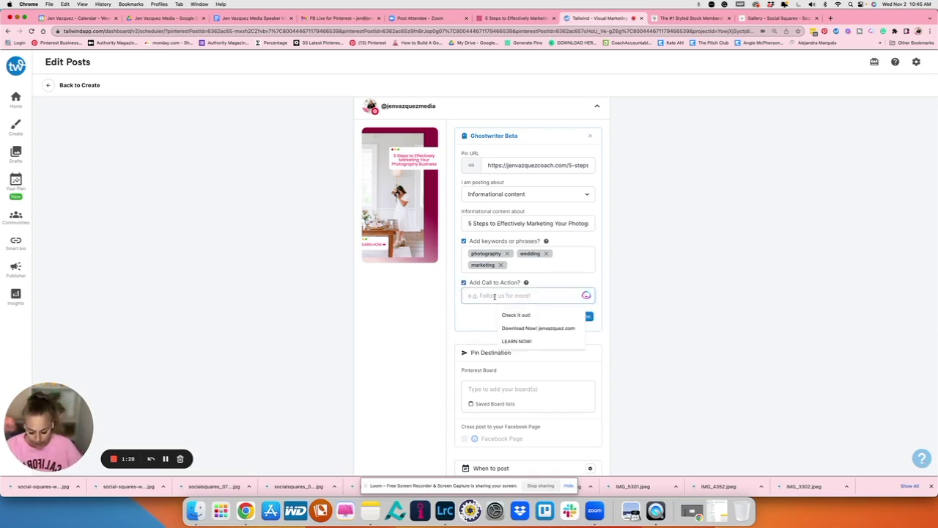
text(Learn How N)
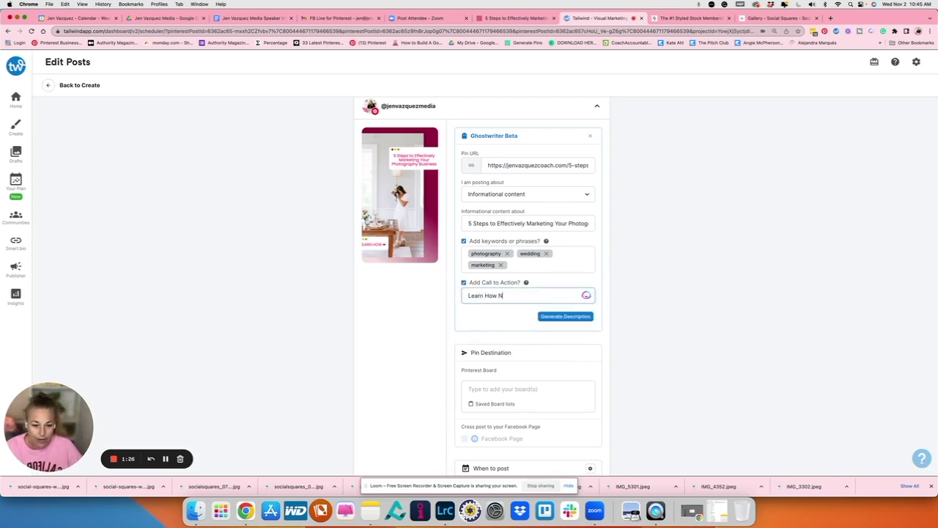
text(ow)
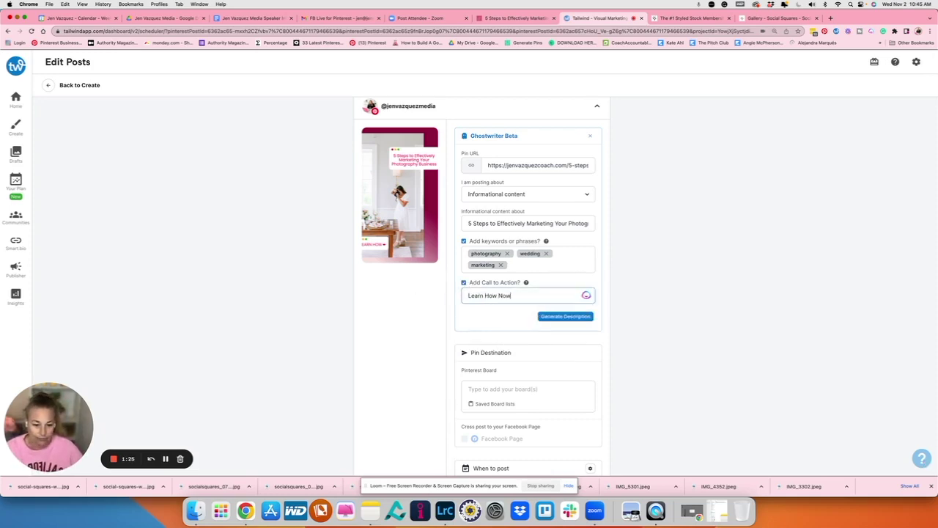
click(558, 318)
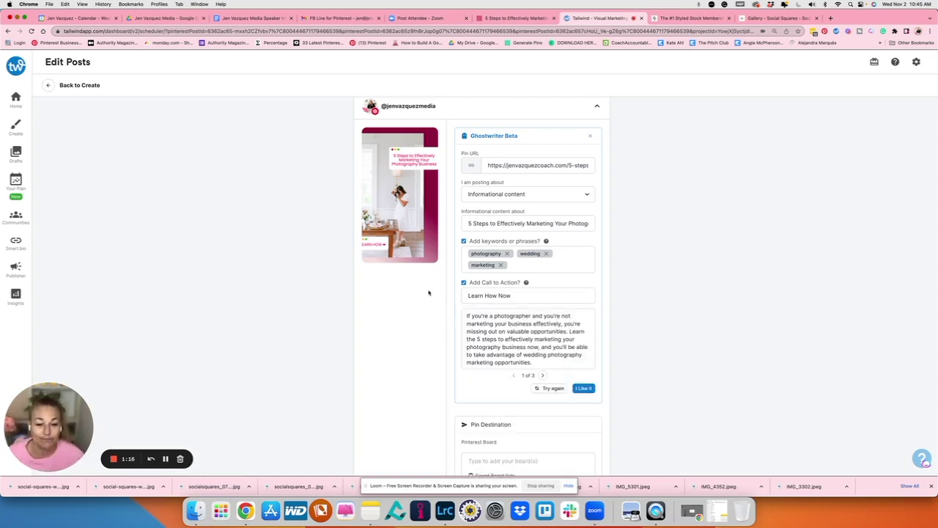
scroll(429, 292, down, 2)
scroll(429, 292, up, 2)
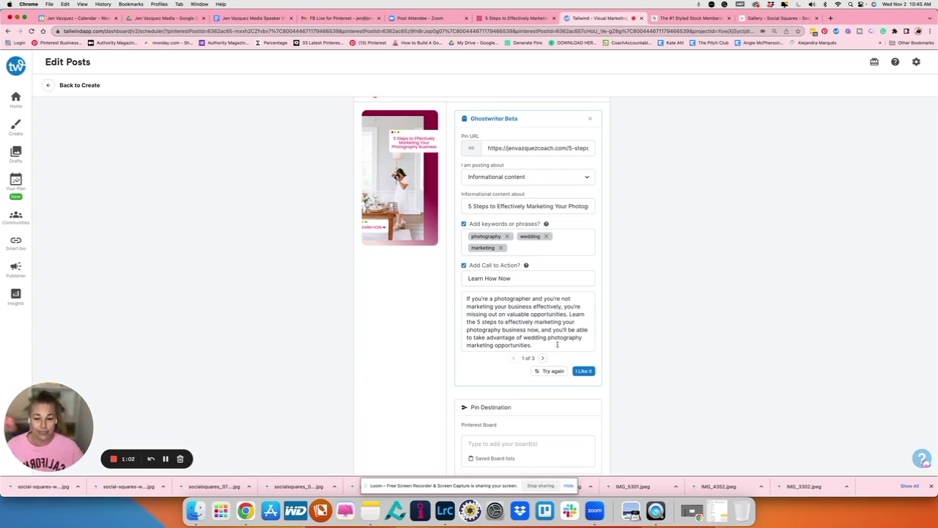
Browse the Ghostwriter suggestions and accept the third one, about reaching your target audience in 5 steps, as the first pin's description
click(543, 358)
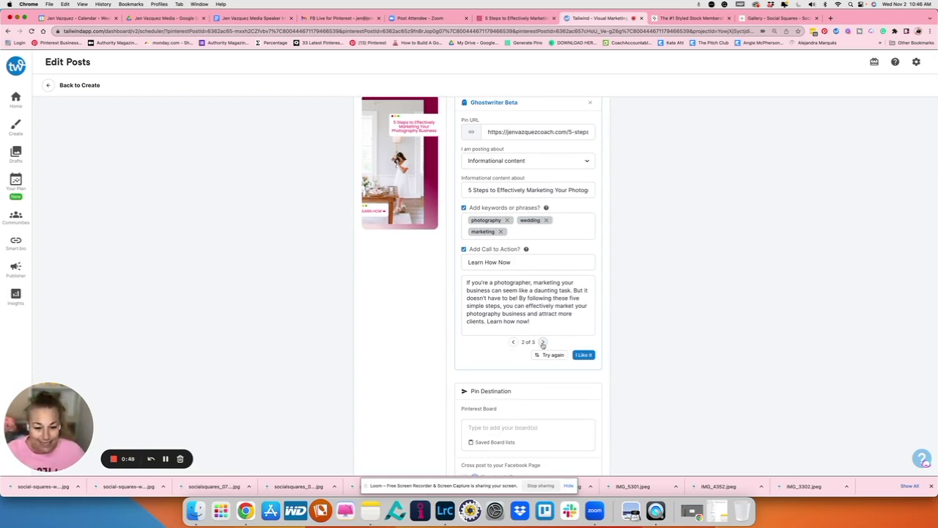
click(165, 459)
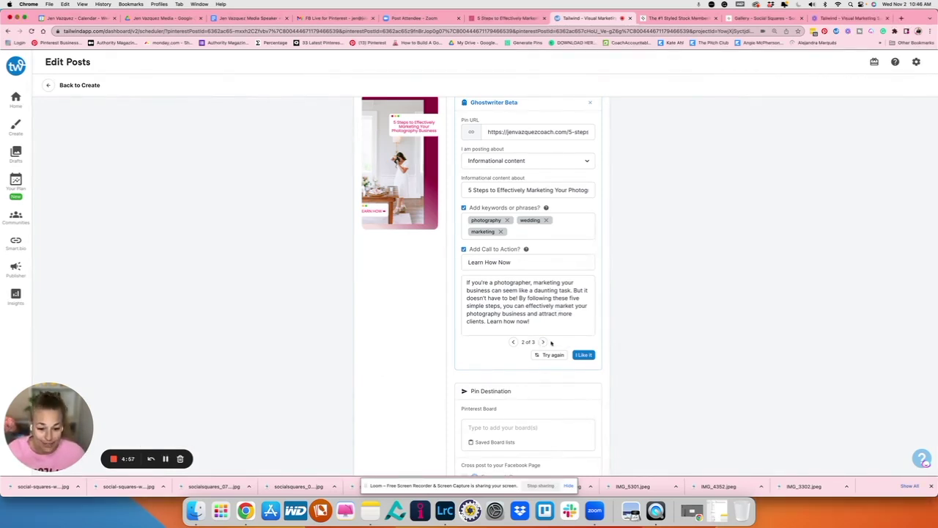
click(544, 342)
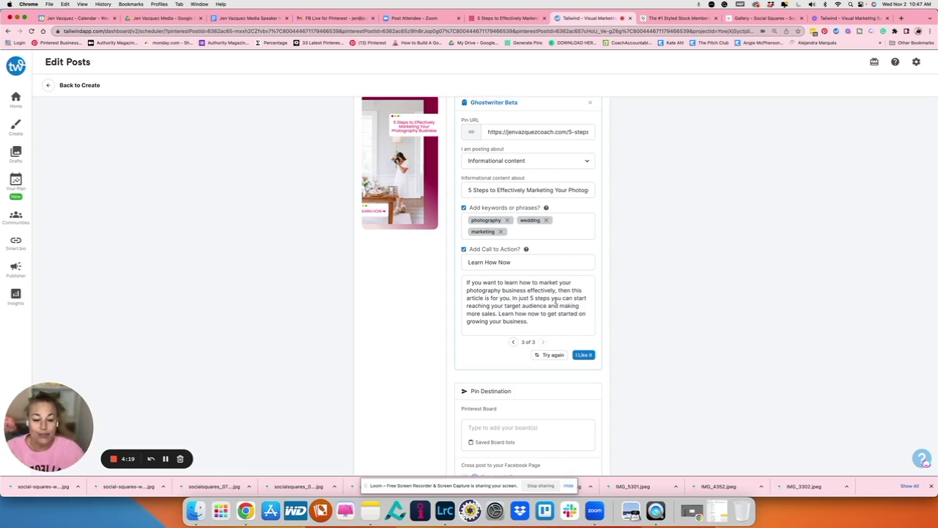
click(585, 355)
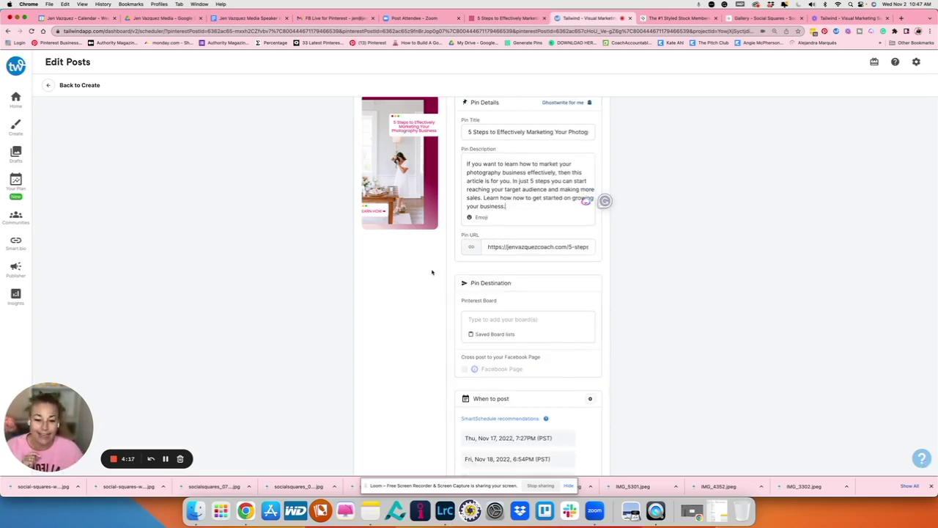
scroll(429, 273, down, 4)
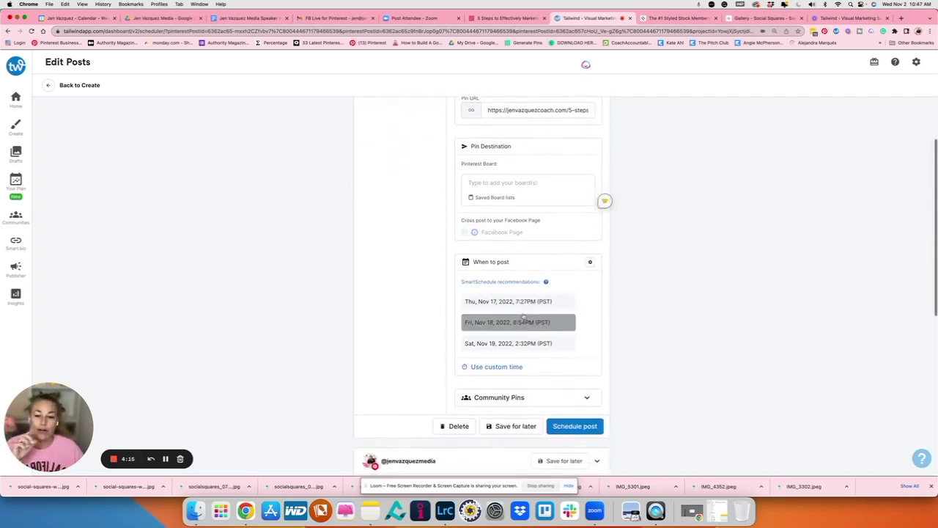
scroll(433, 271, up, 6)
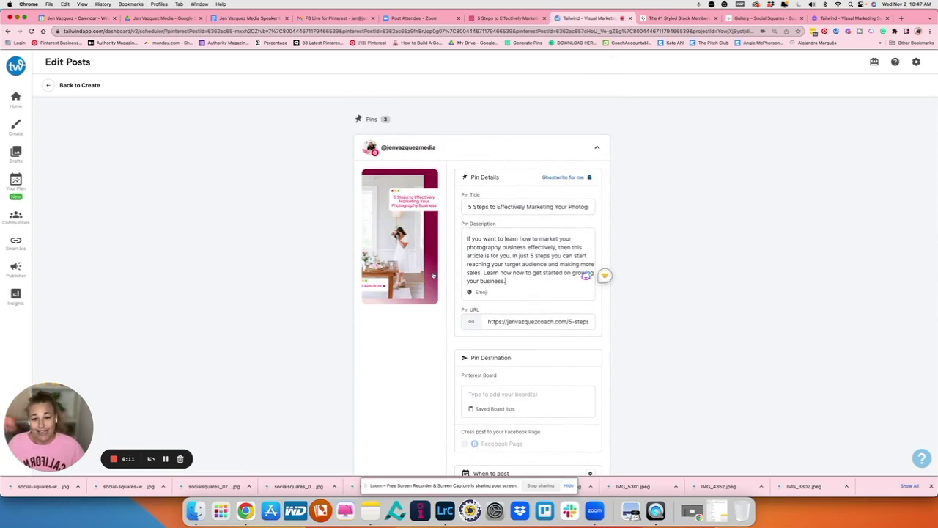
scroll(433, 275, down, 10)
scroll(433, 275, up, 6)
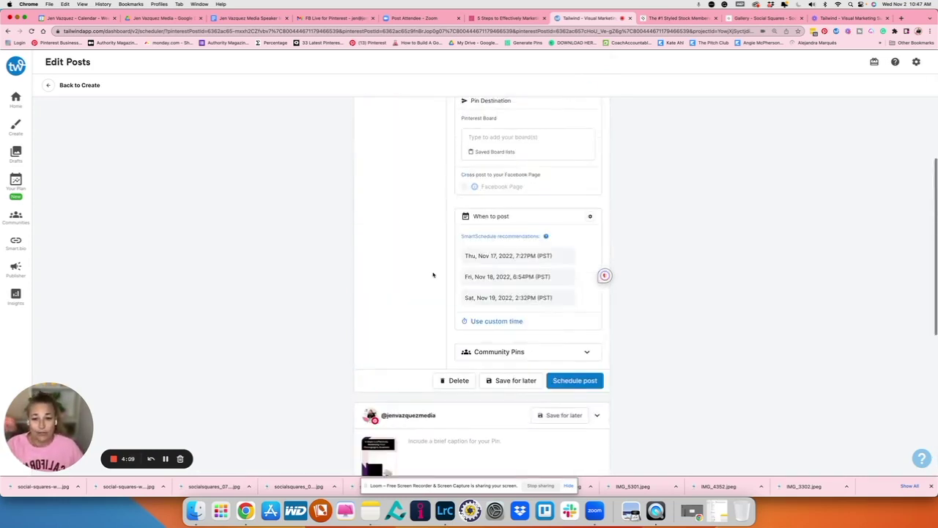
scroll(433, 275, up, 4)
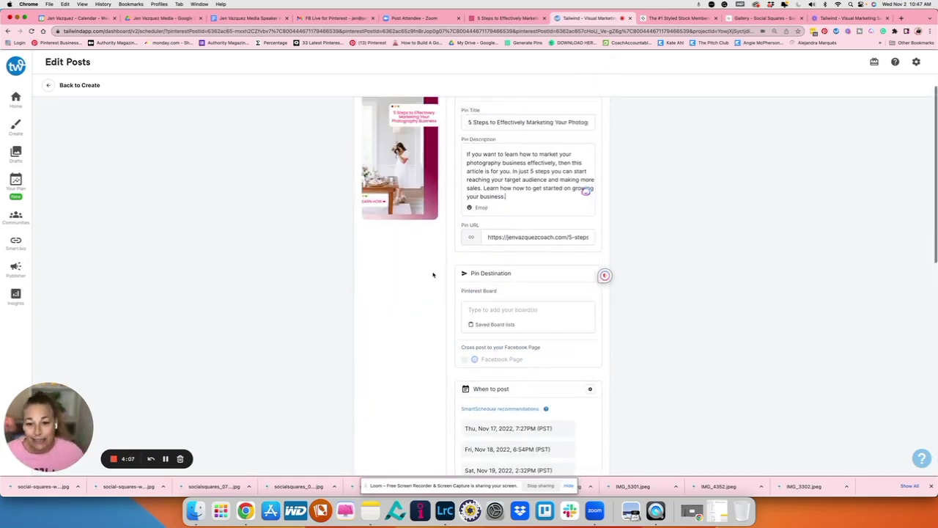
scroll(434, 275, up, 1)
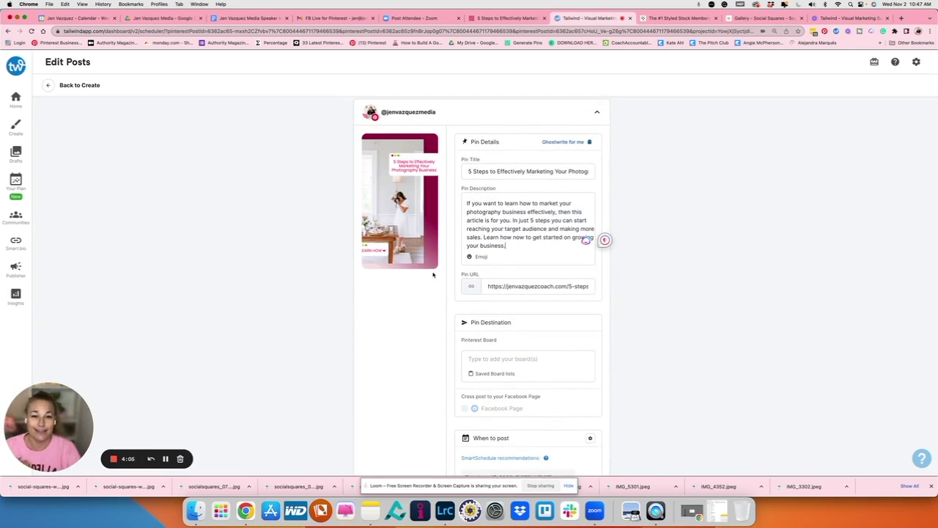